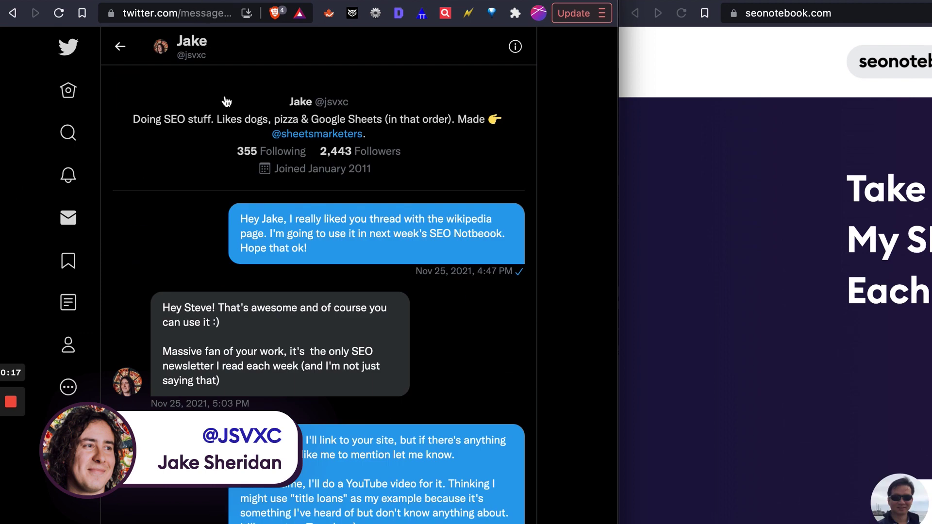
- Switch from the Twitter chat to the thread author's personal homepage tab
key(ctrl+Tab)
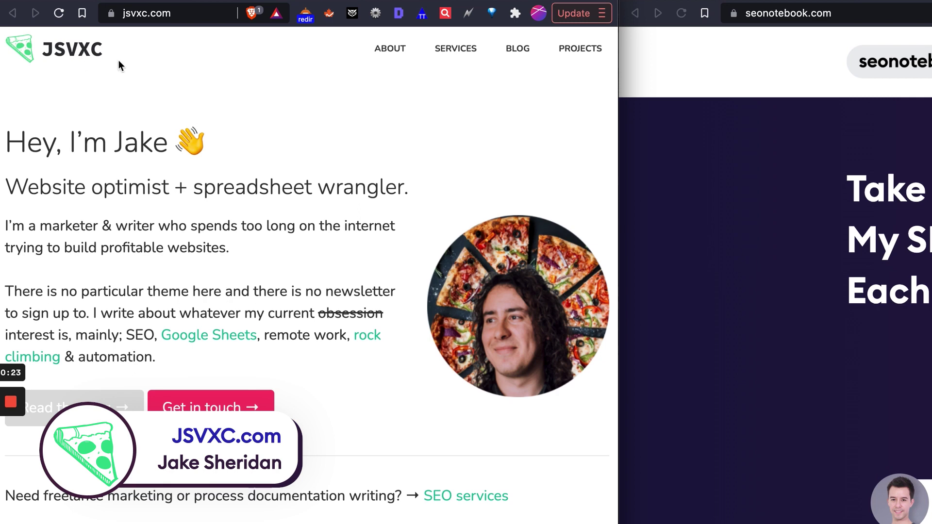
- Skim the Sheets for Marketers templates homepage, then return to the Wikipedia topic-cluster thread
click(270, 1)
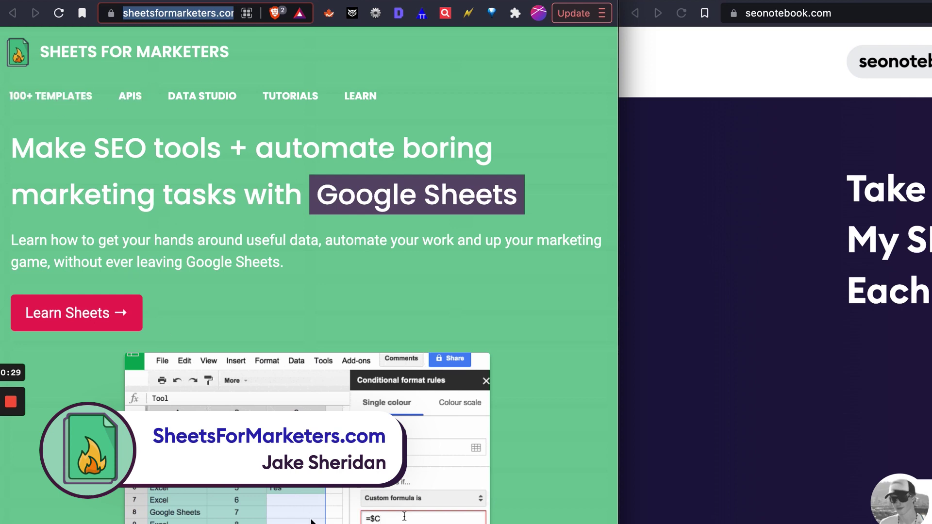
scroll(311, 519, down, 10)
scroll(311, 520, up, 8)
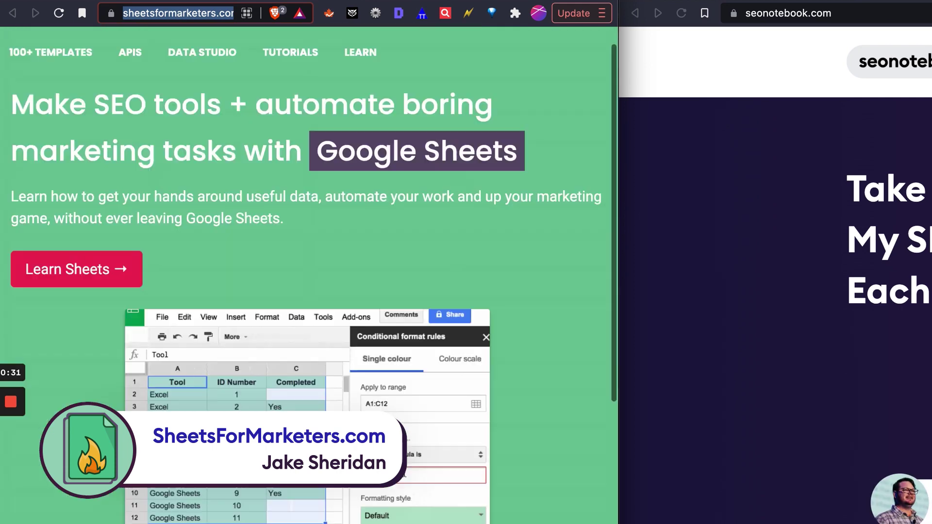
scroll(421, 284, up, 2)
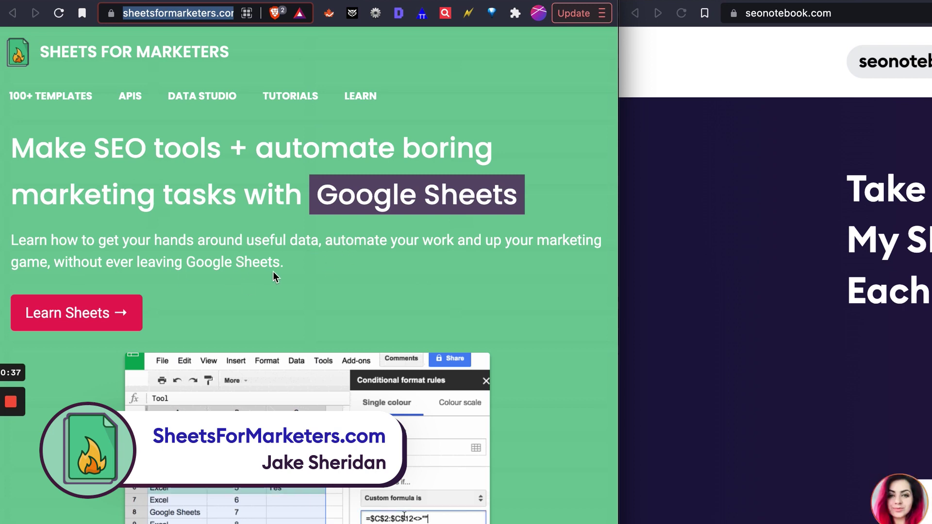
click(73, 1)
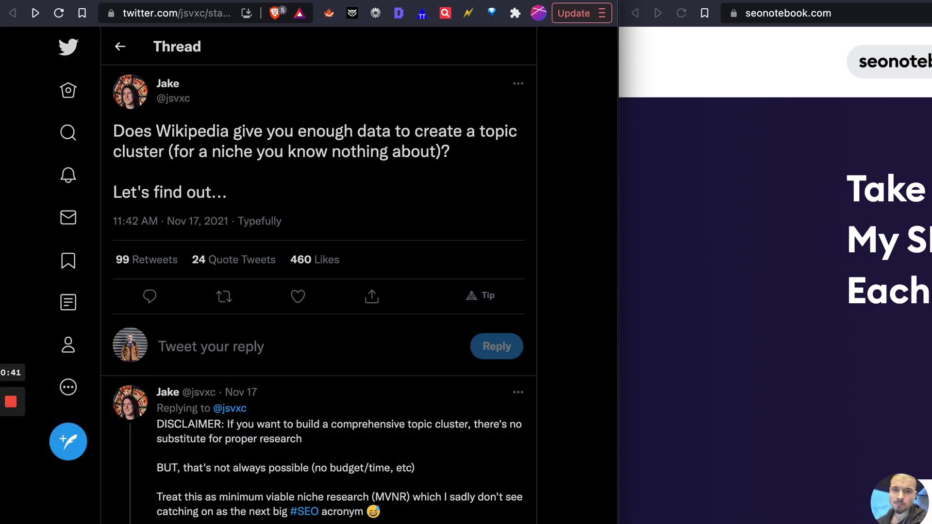
- Scroll down and back up through the Wikipedia topic-cluster thread
scroll(338, 483, down, 1)
scroll(345, 478, up, 1)
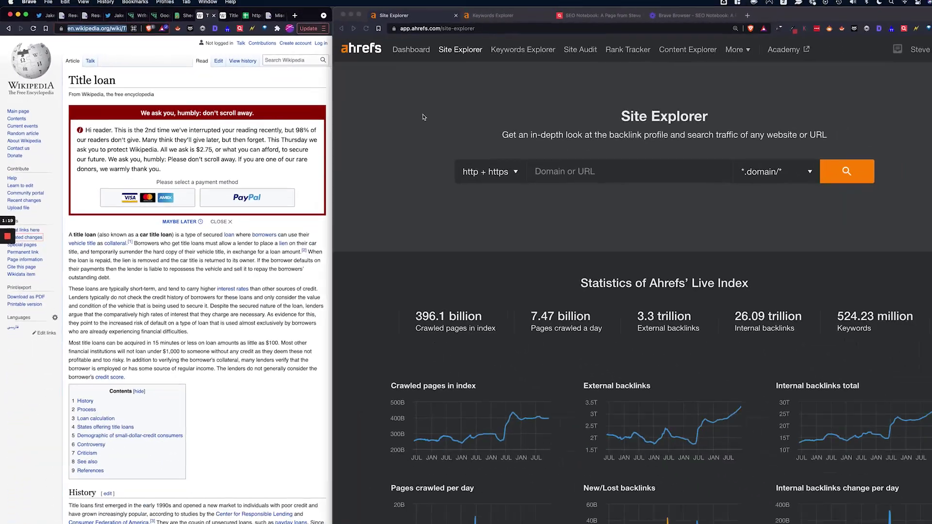
- Analyse en.wikipedia.org/wiki/Title_loan in Site Explorer, with the Twitter thread back in view
click(517, 167)
text(https://en.wikipedia.org/wiki/Title_loan)
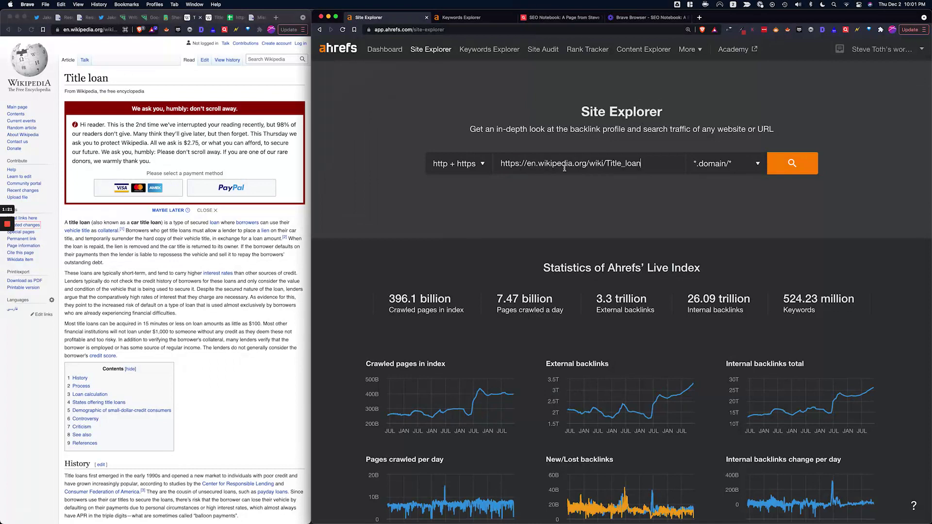
click(787, 170)
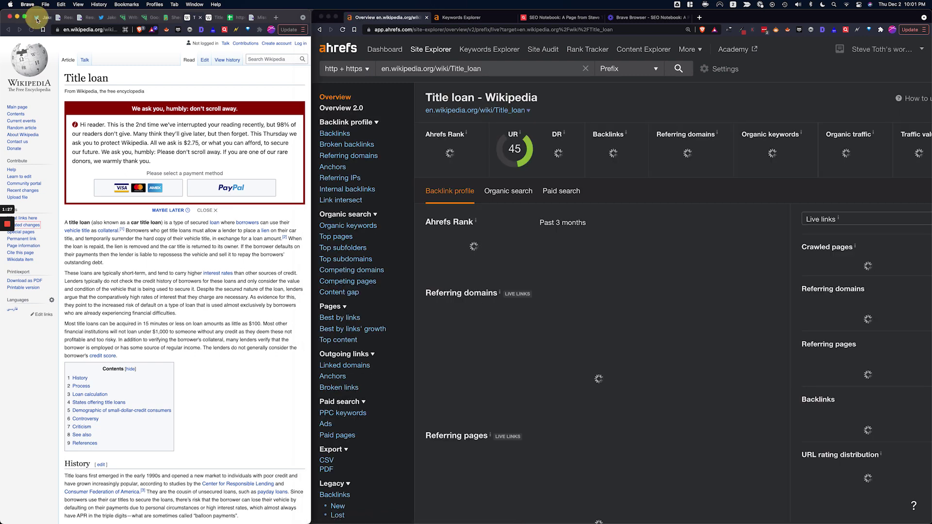
click(41, 17)
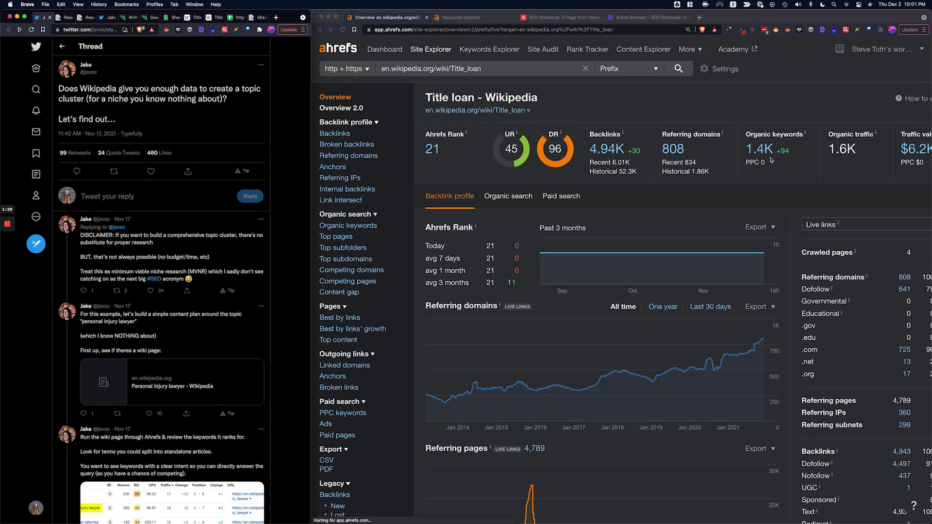
- Open the Title loan page's 1.4K organic keywords and scroll through the 1,282 US keywords
click(765, 150)
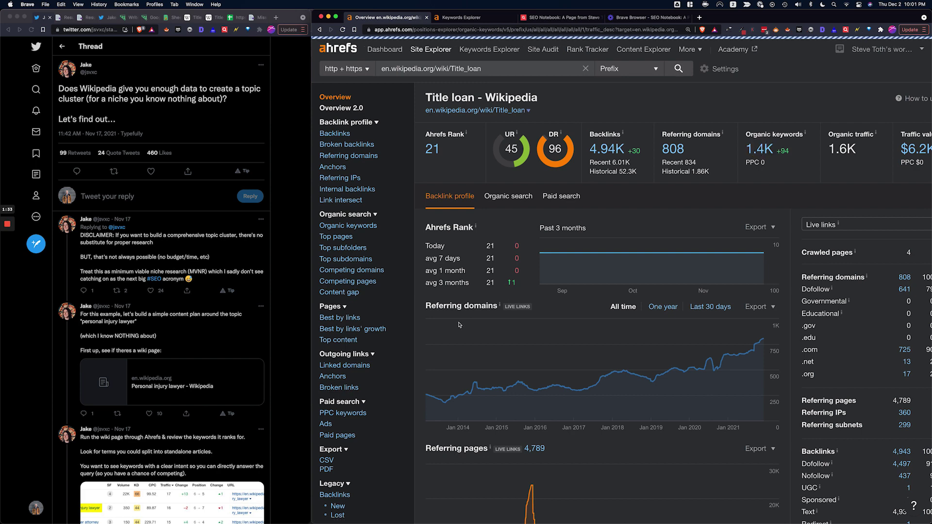
scroll(237, 373, down, 5)
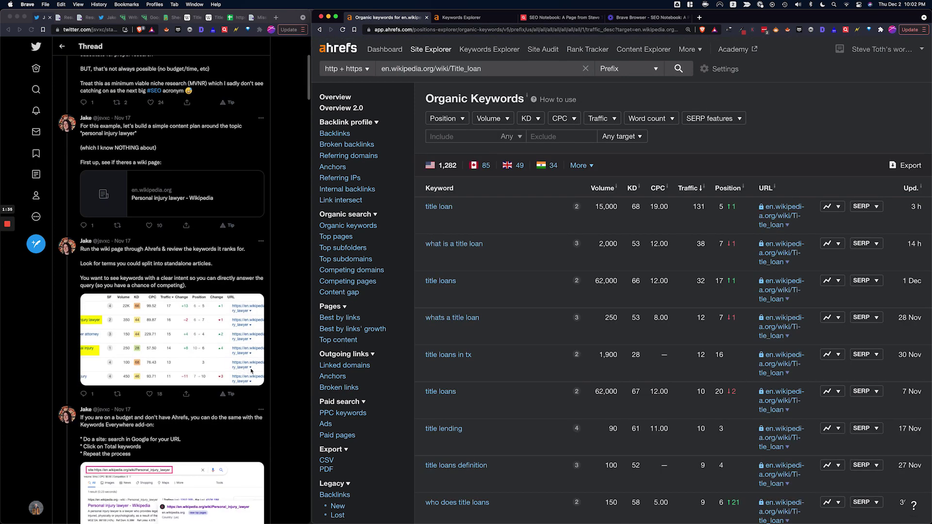
scroll(489, 367, down, 1)
scroll(489, 368, down, 4)
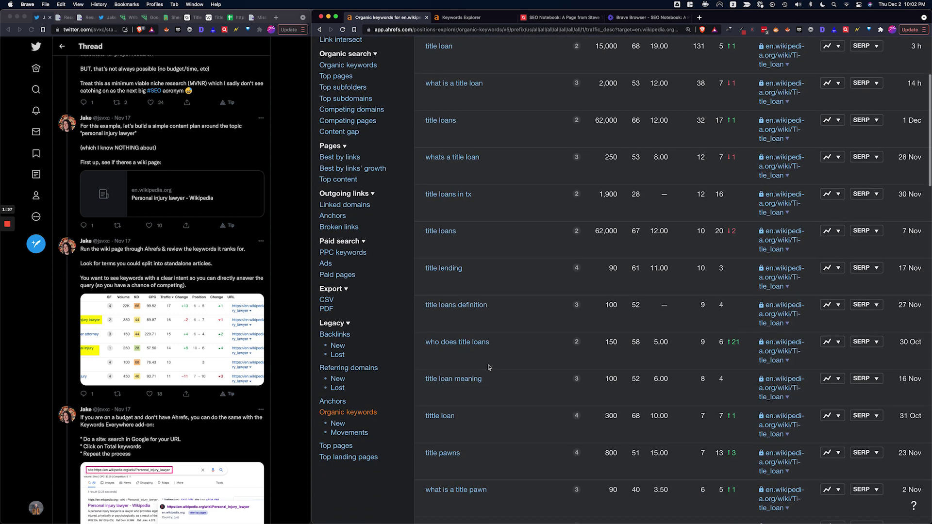
scroll(489, 367, down, 4)
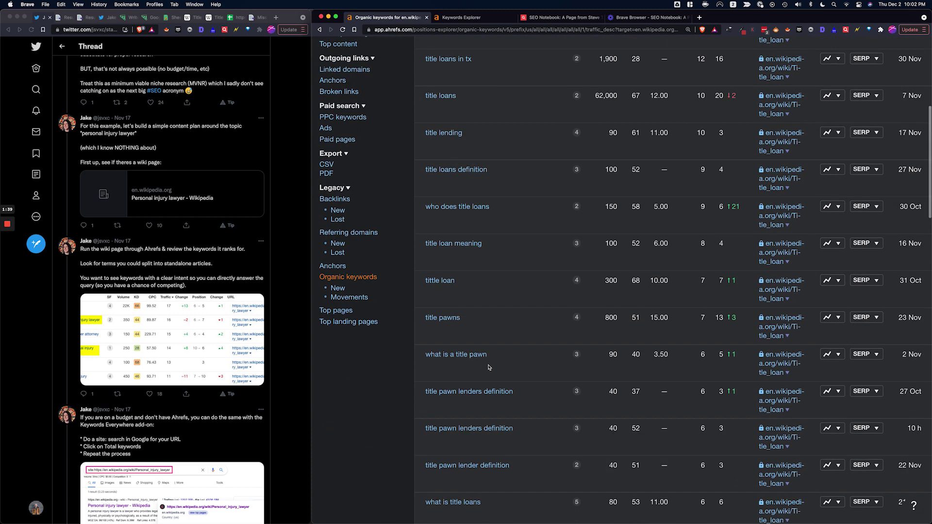
scroll(488, 368, down, 3)
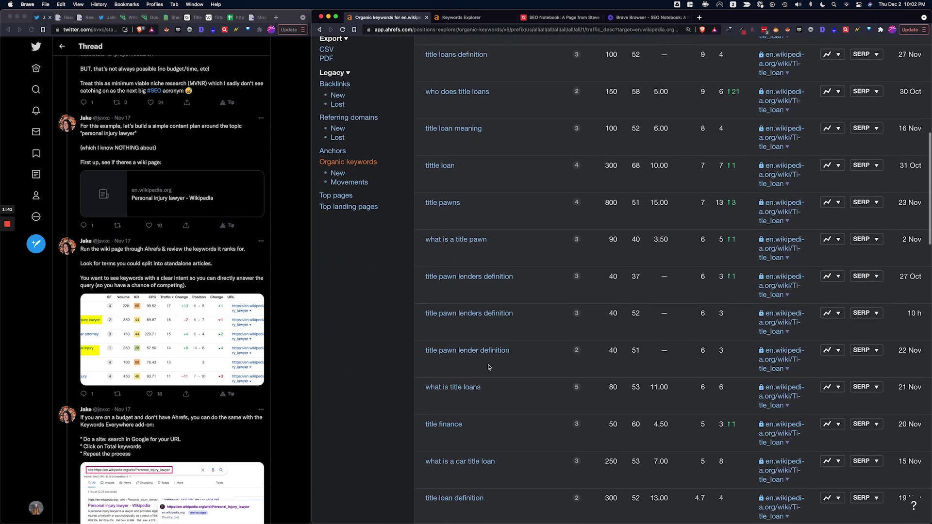
scroll(488, 365, down, 2)
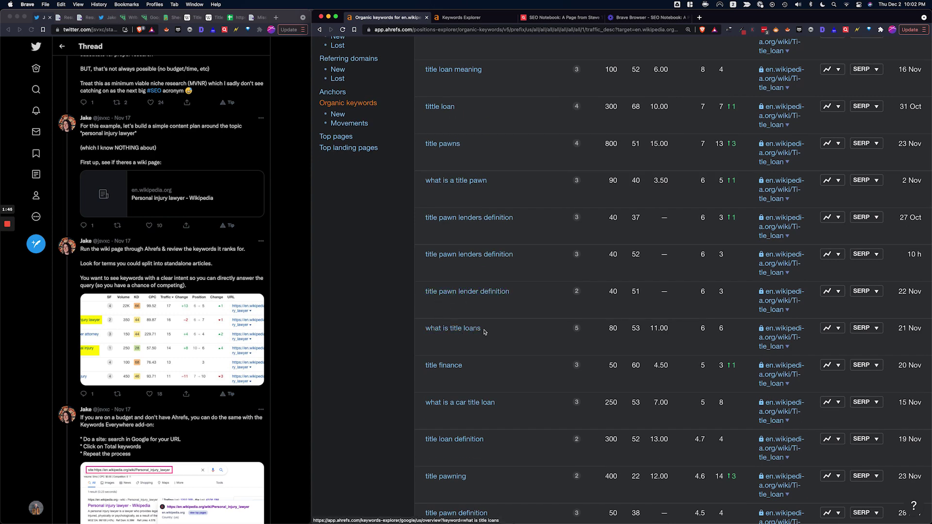
scroll(477, 333, down, 1)
scroll(477, 333, down, 2)
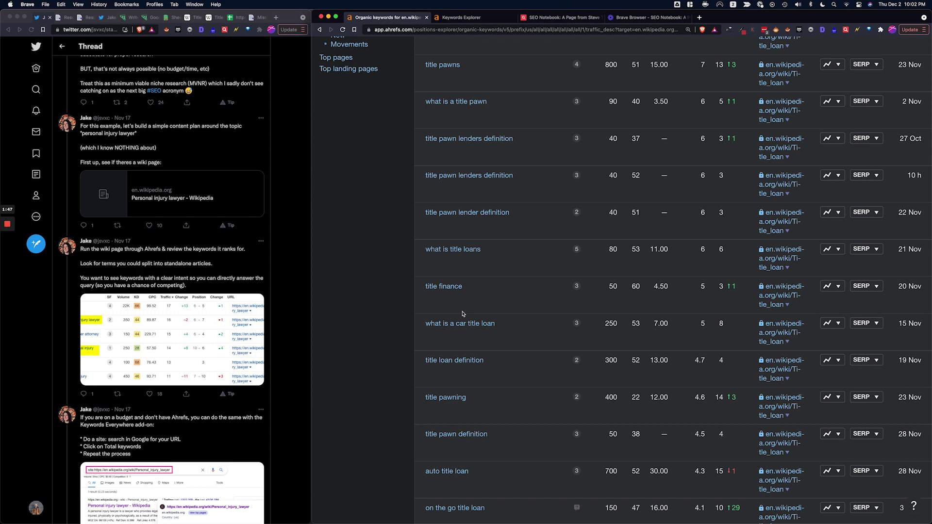
scroll(463, 314, down, 5)
scroll(446, 367, down, 1)
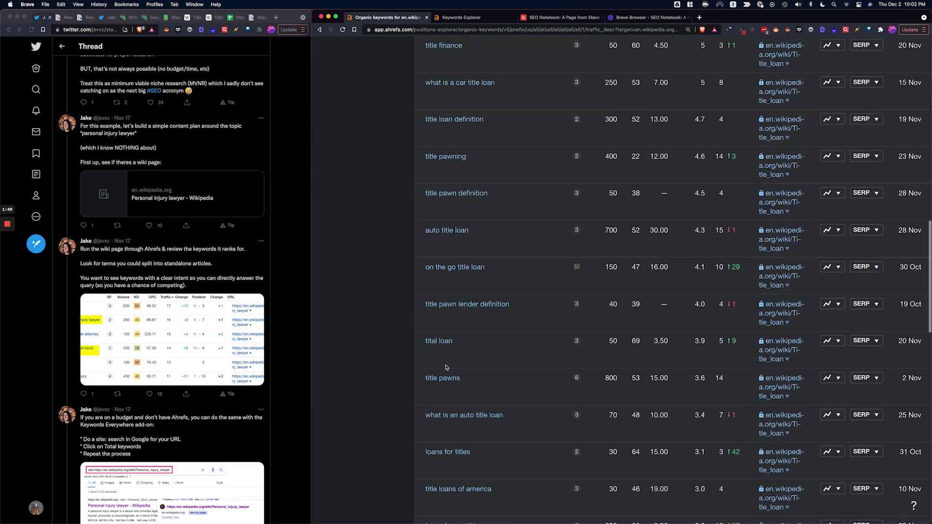
scroll(446, 368, down, 3)
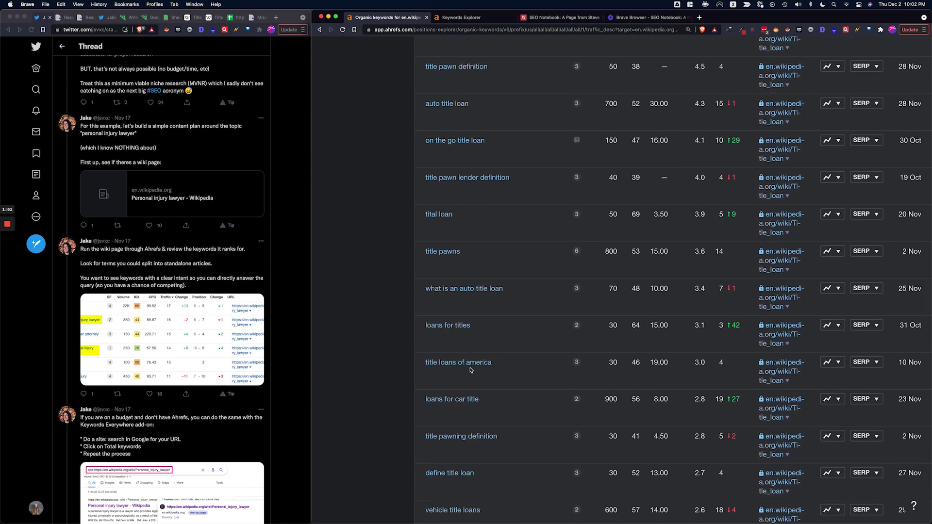
scroll(470, 370, down, 1)
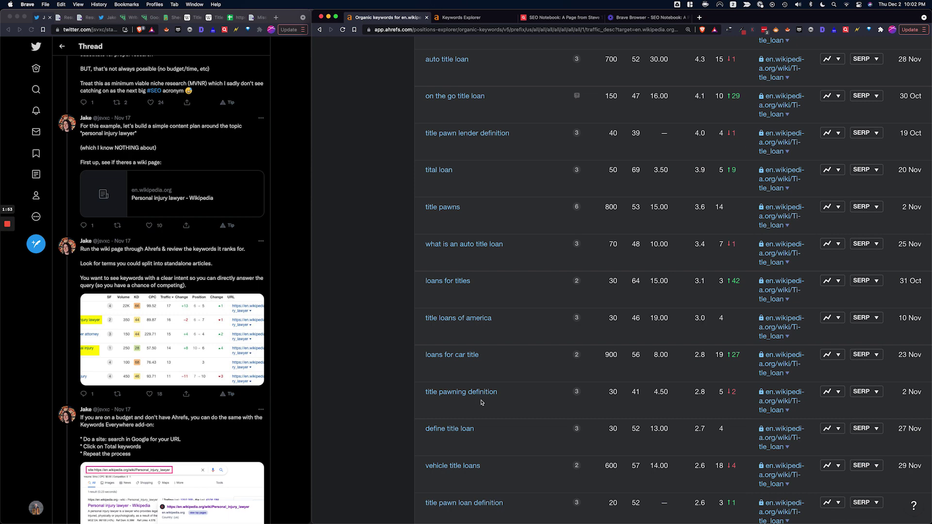
scroll(470, 411, down, 12)
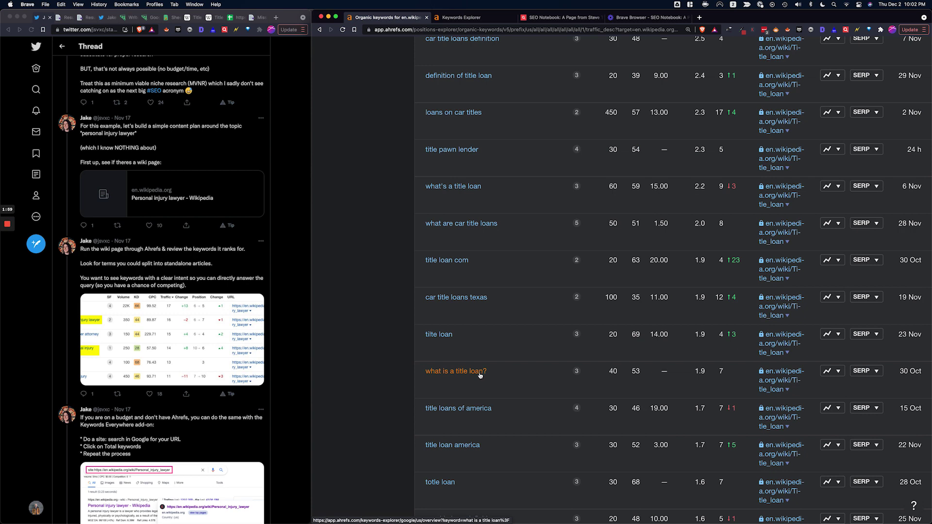
scroll(480, 376, up, 20)
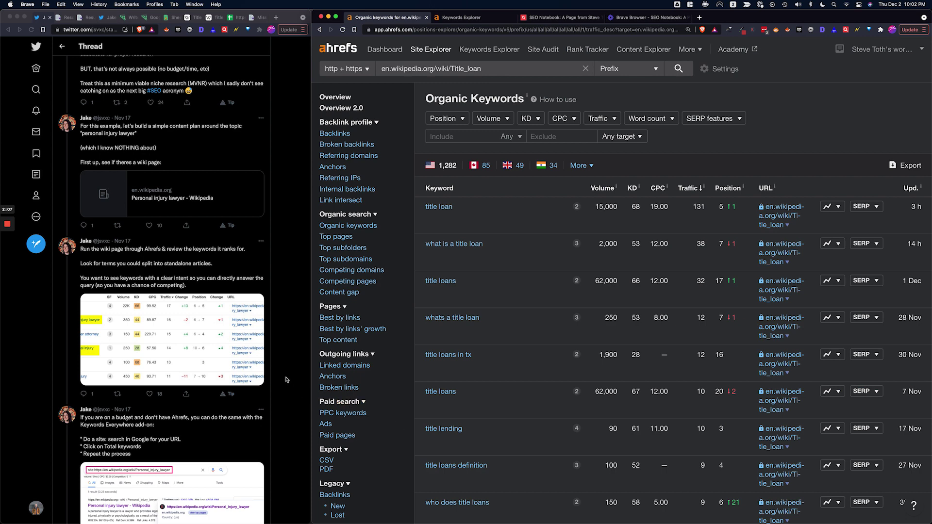
- Scroll to the MissingTopics tweet and open missingtopics.com/topics in a new tab
scroll(286, 380, down, 2)
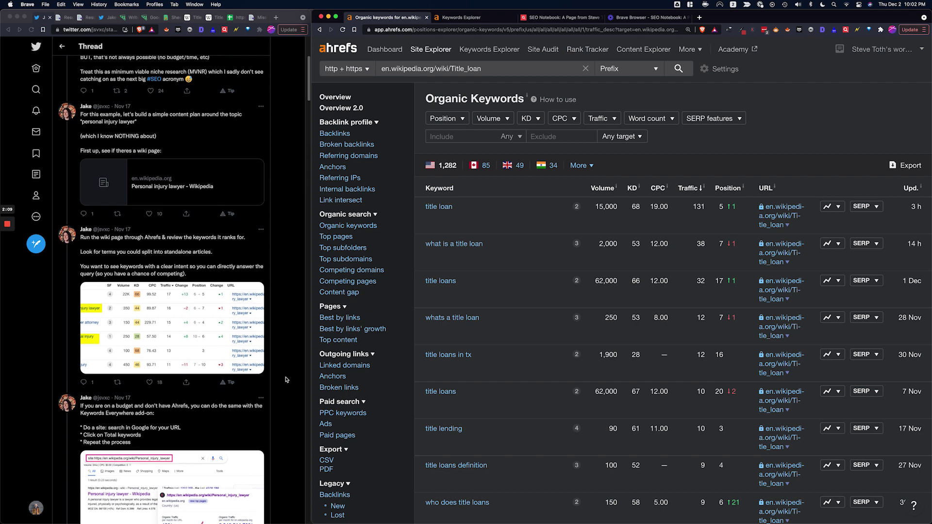
scroll(285, 380, down, 1)
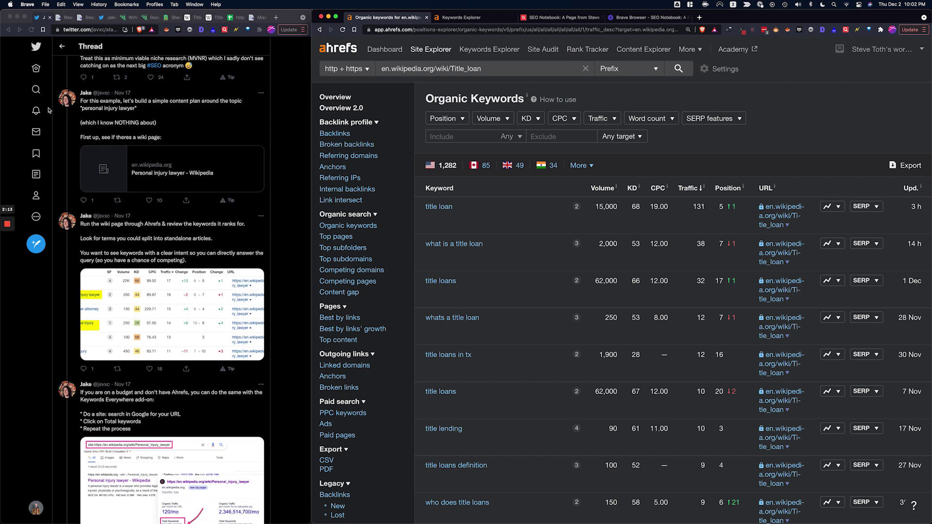
click(297, 116)
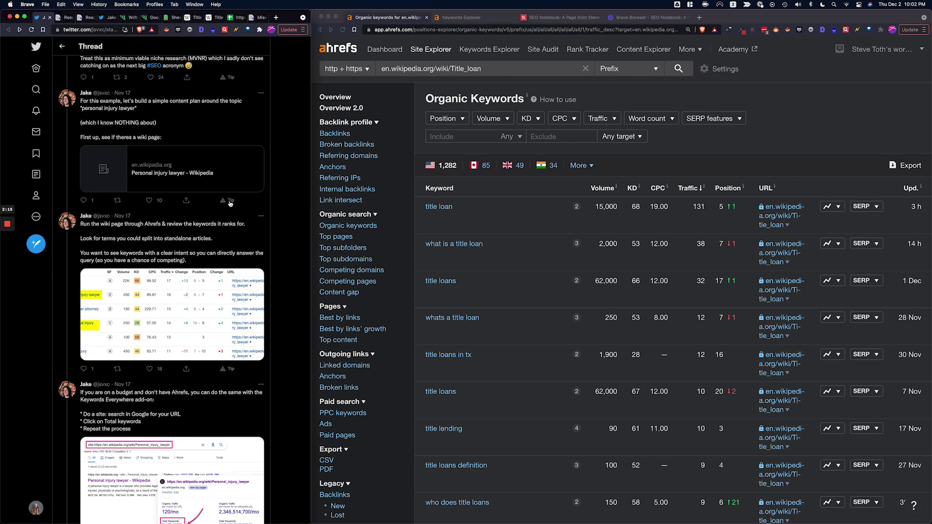
scroll(203, 221, down, 10)
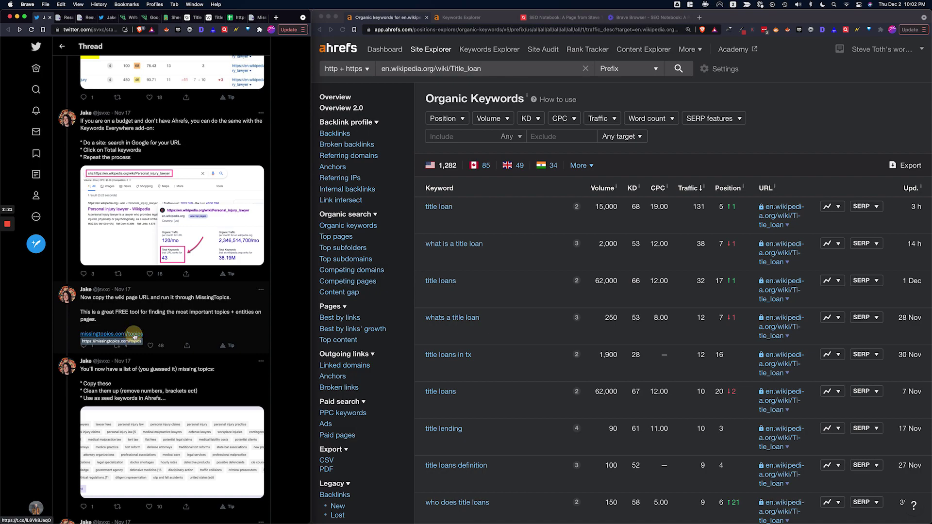
click(135, 333)
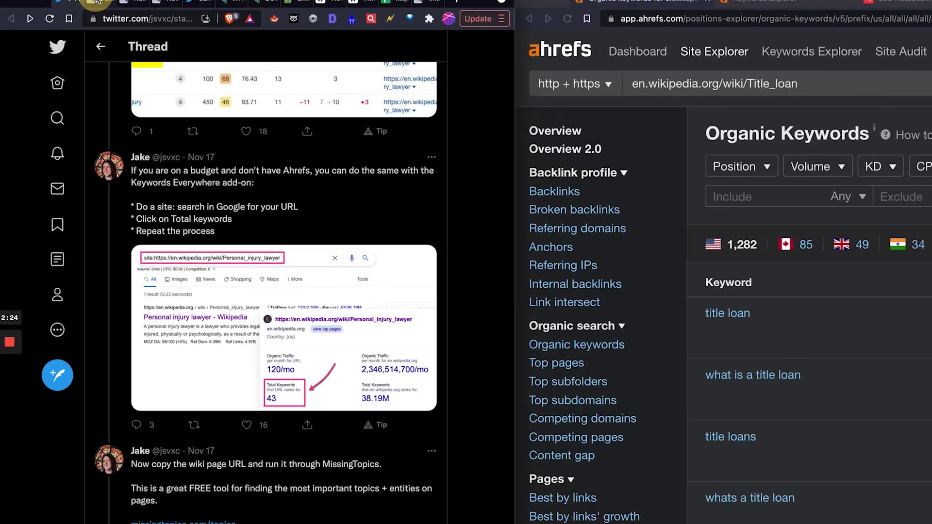
- Submit the Title_loan Wikipedia URL to MissingTopics and copy all 68 extracted topics
click(67, 17)
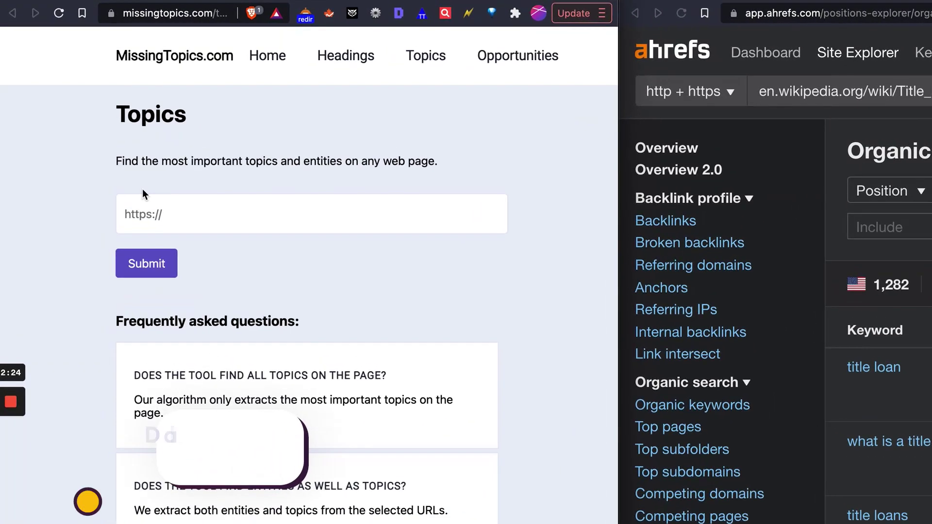
click(181, 211)
text(https://en.wikipedia.org/wiki/Title_loan)
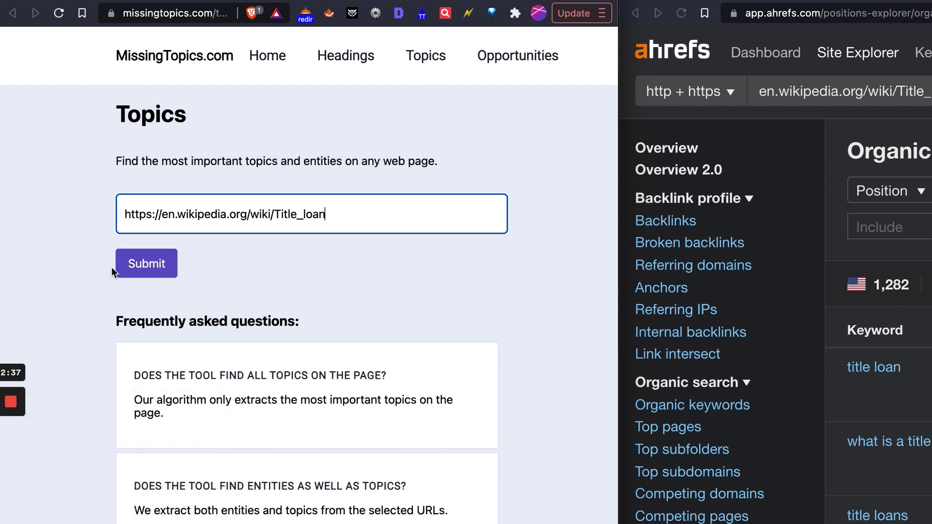
click(139, 265)
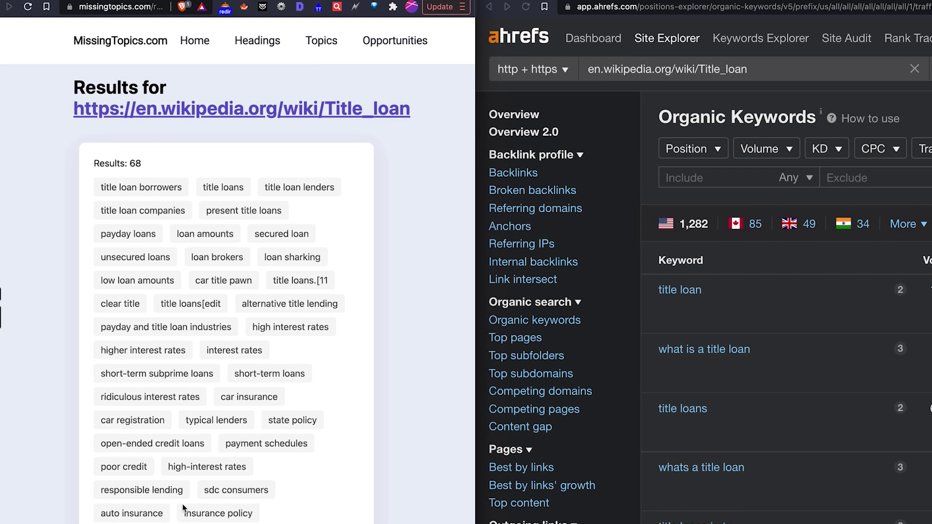
scroll(182, 510, down, 2)
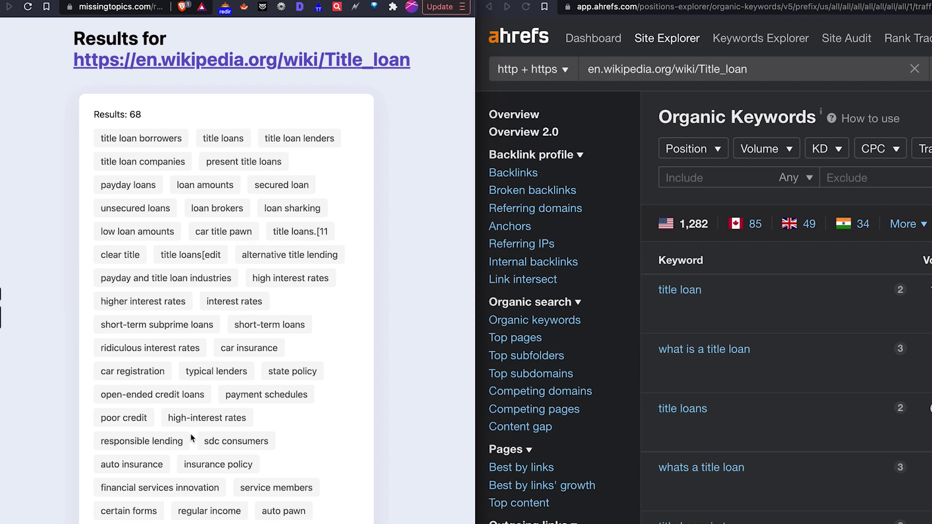
scroll(189, 481, down, 10)
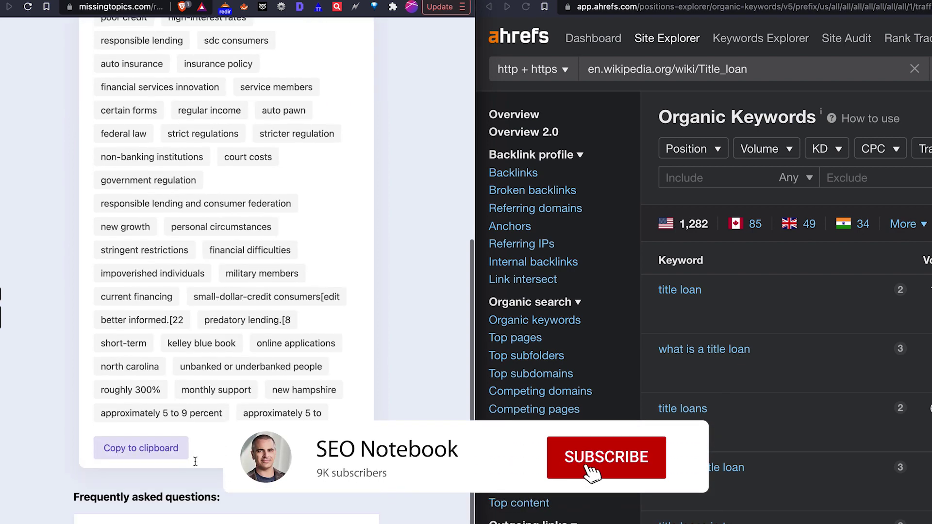
click(136, 449)
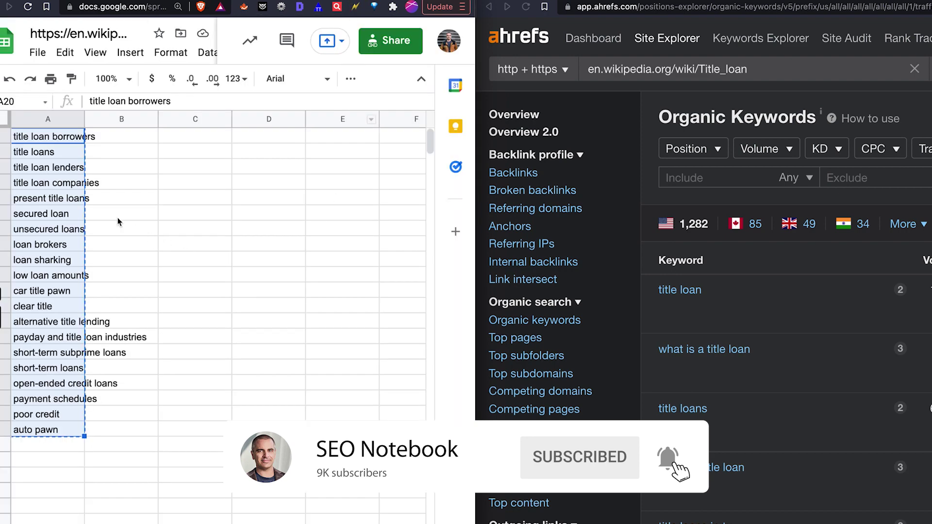
- Trial-paste the raw topic list into cell B1, then undo it
click(196, 197)
click(128, 136)
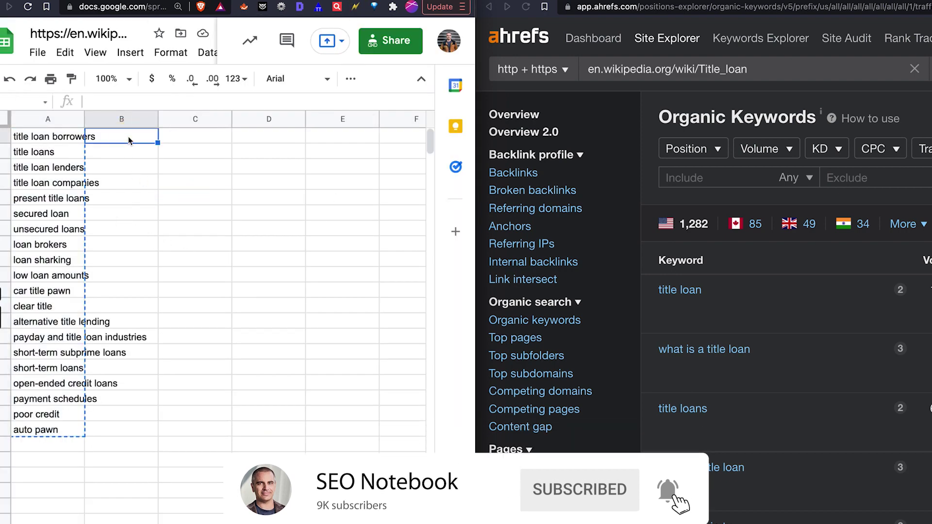
key(ctrl+v)
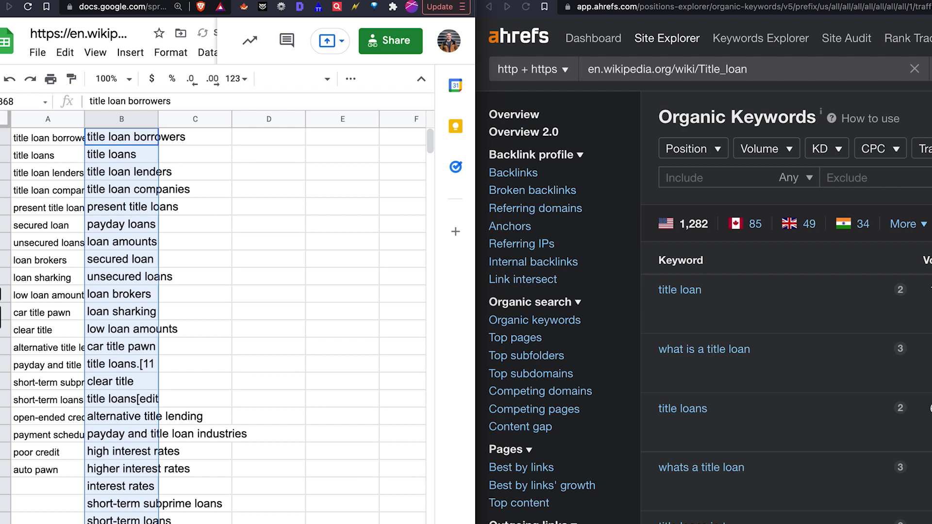
key(ctrl+z)
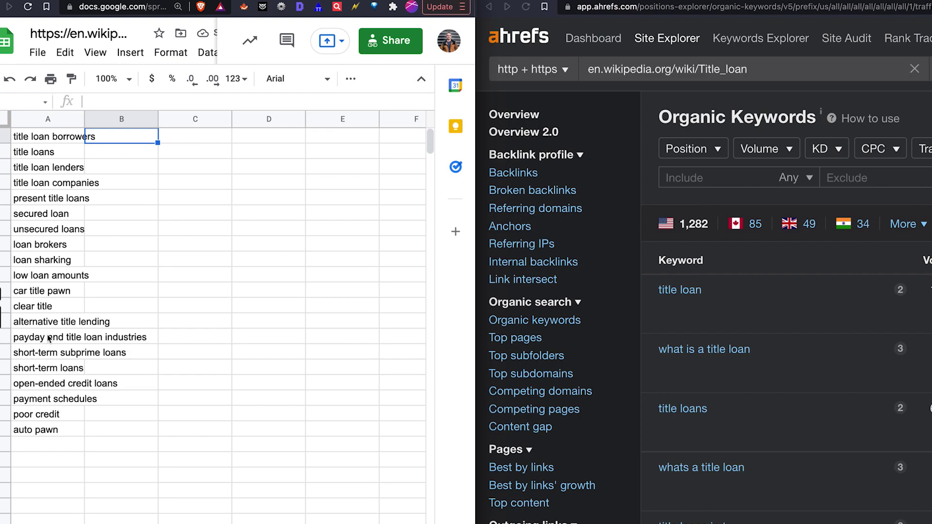
- Copy the 20 cleaned keywords in A1:A20, from 'title loan borrowers' to 'auto pawn'
click(57, 433)
shift+click(45, 138)
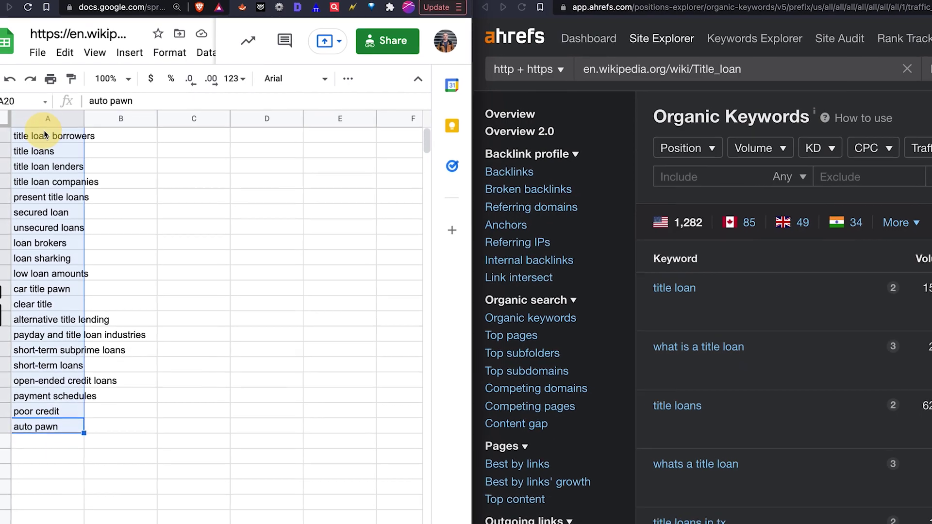
key(ctrl+c)
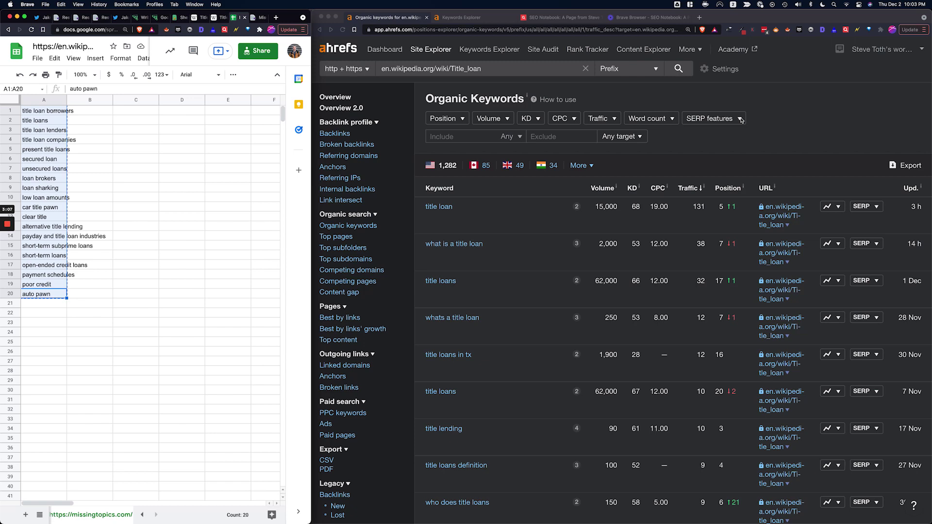
- Search the 20 pasted keywords in Keywords Explorer with United States as the country
click(803, 121)
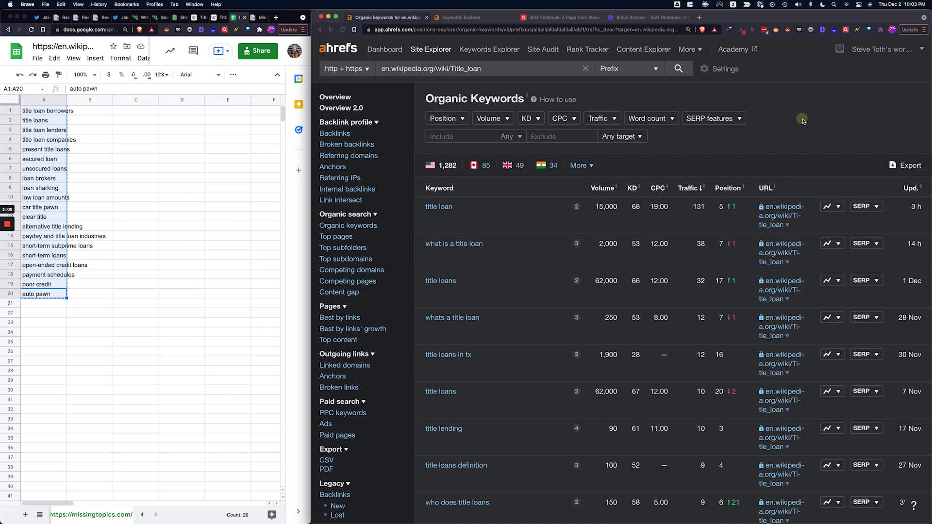
click(464, 18)
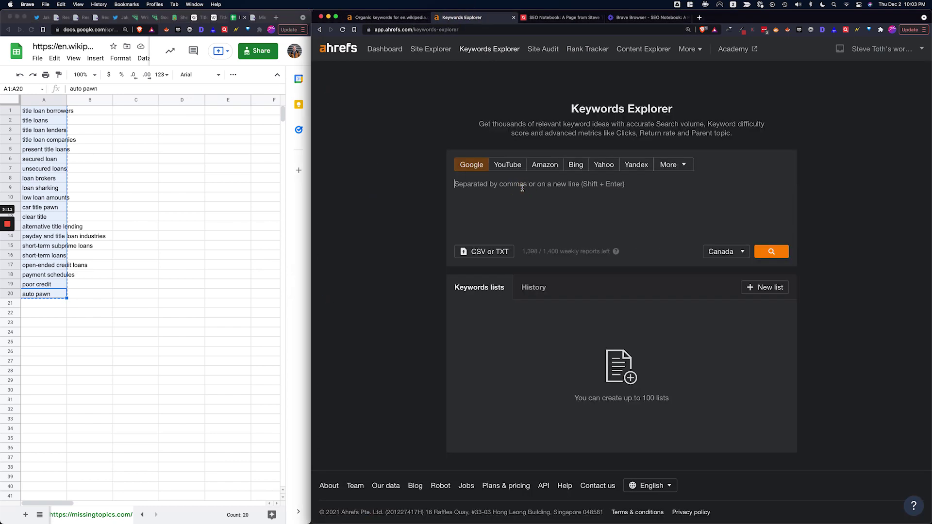
key(super+v)
click(725, 379)
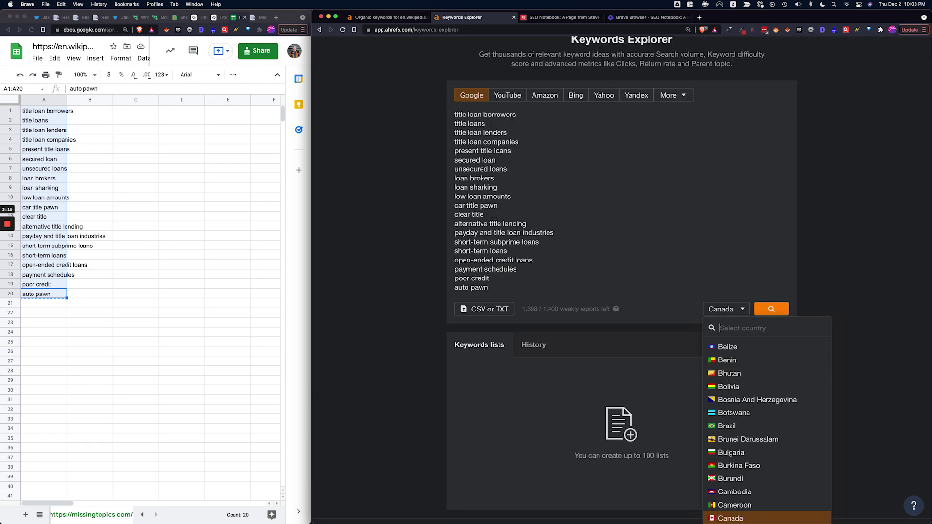
text(uni)
click(728, 372)
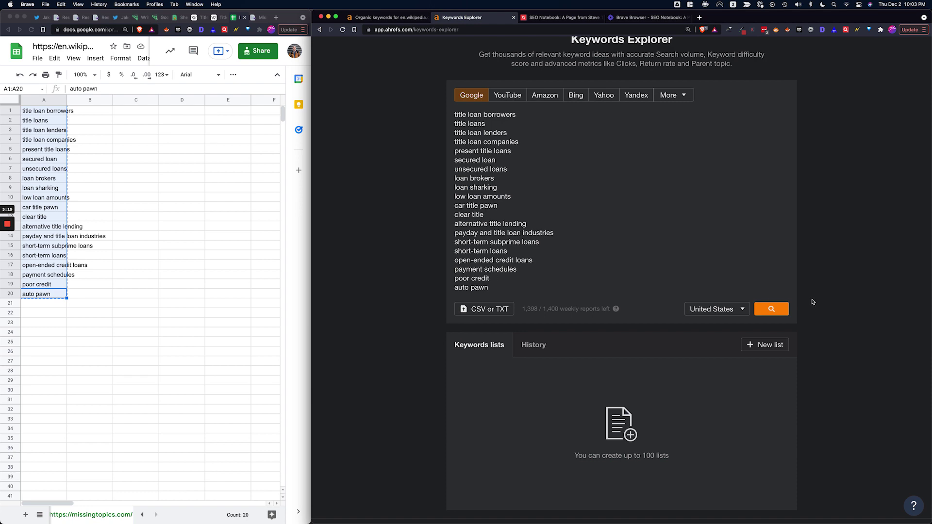
click(771, 309)
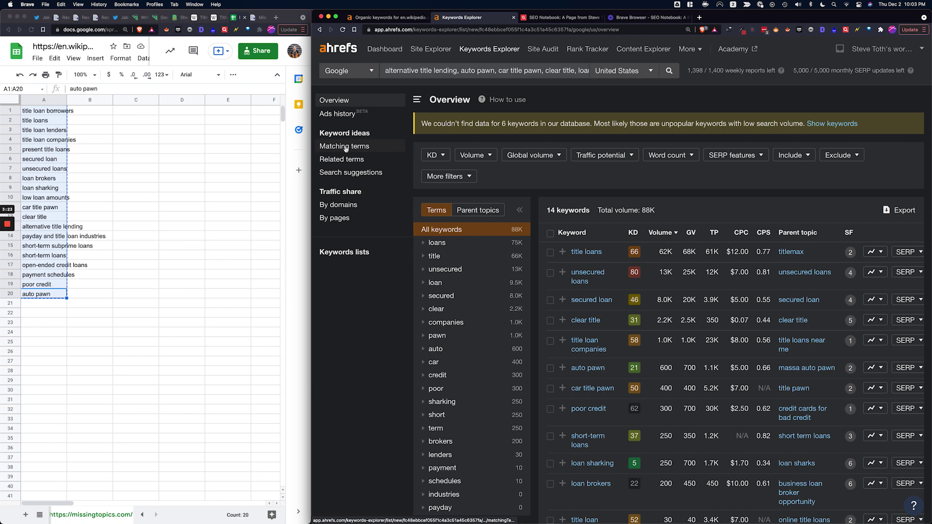
- Open Matching terms and filter to Questions, listing 6,229 question keywords
click(345, 148)
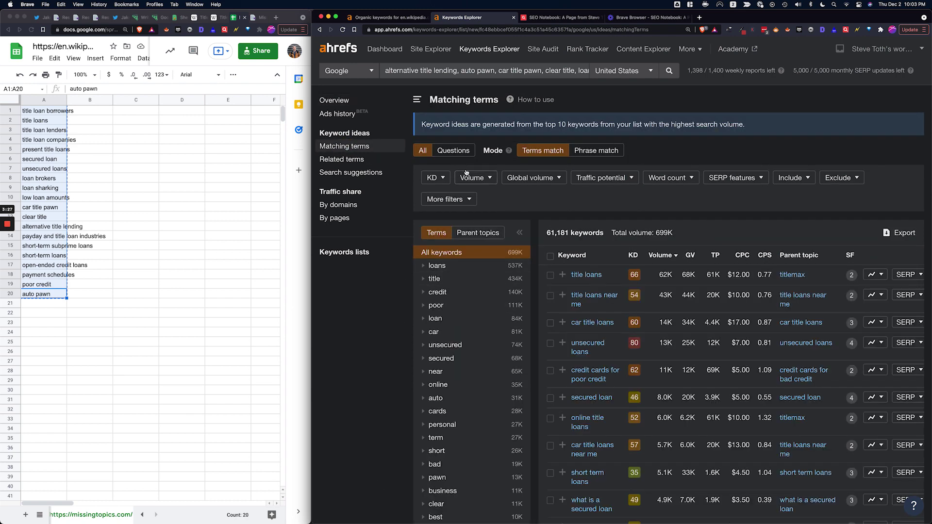
click(453, 151)
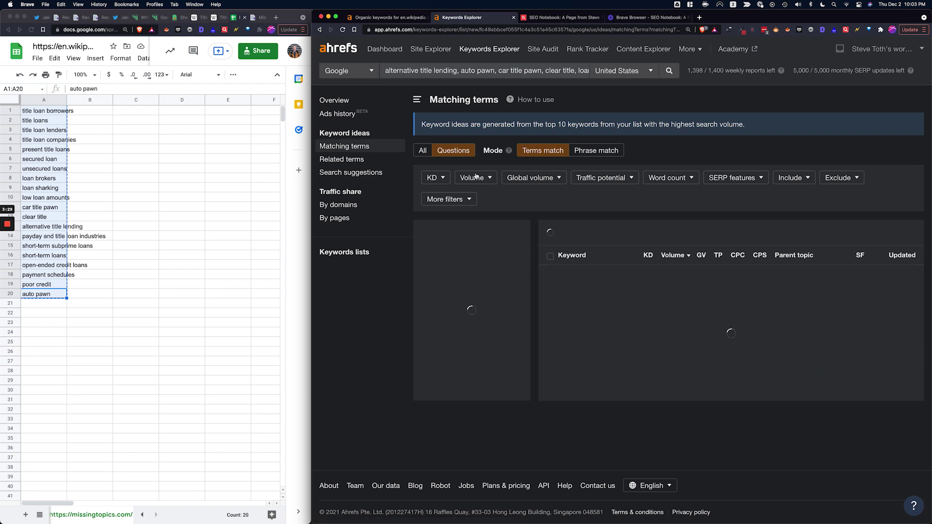
scroll(747, 446, down, 3)
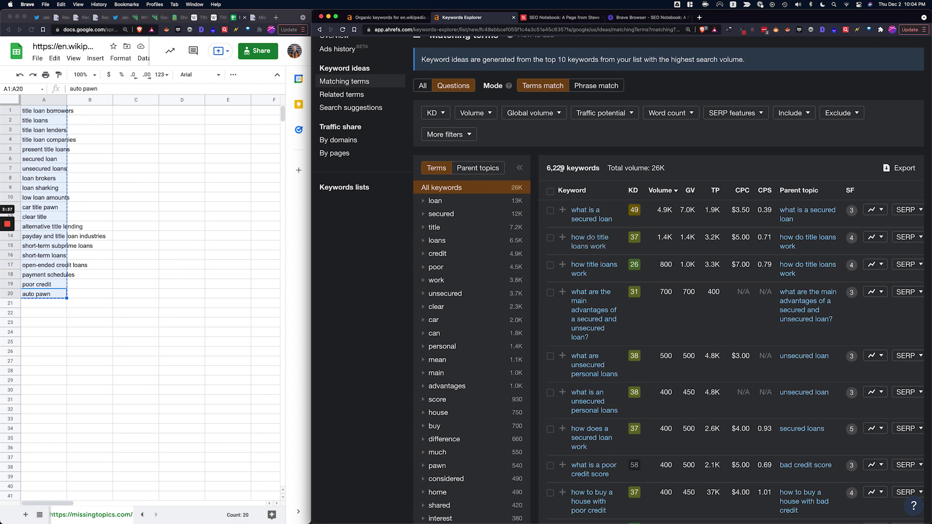
scroll(614, 162, down, 2)
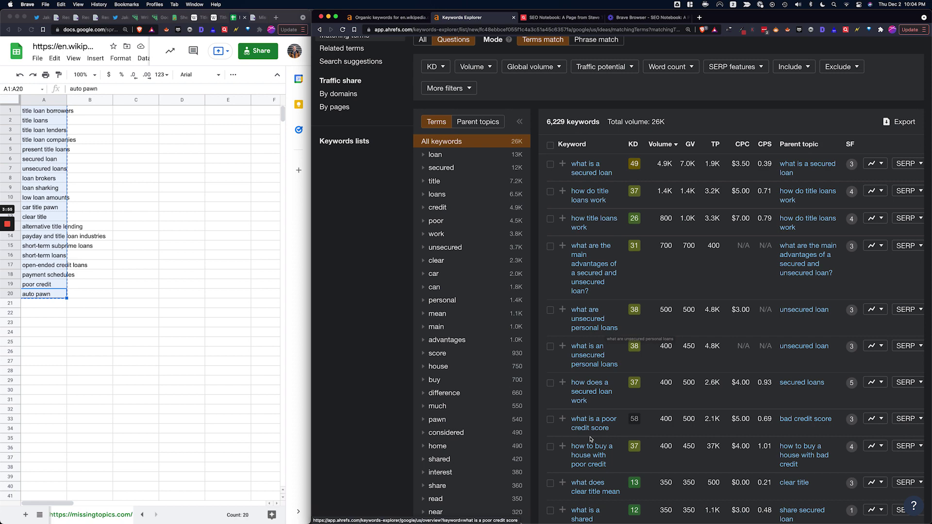
scroll(588, 439, down, 2)
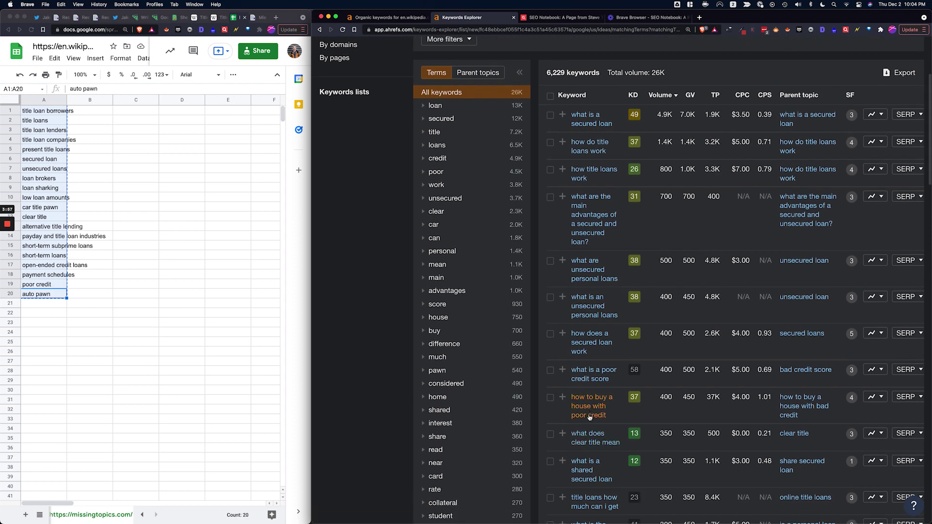
scroll(586, 417, down, 3)
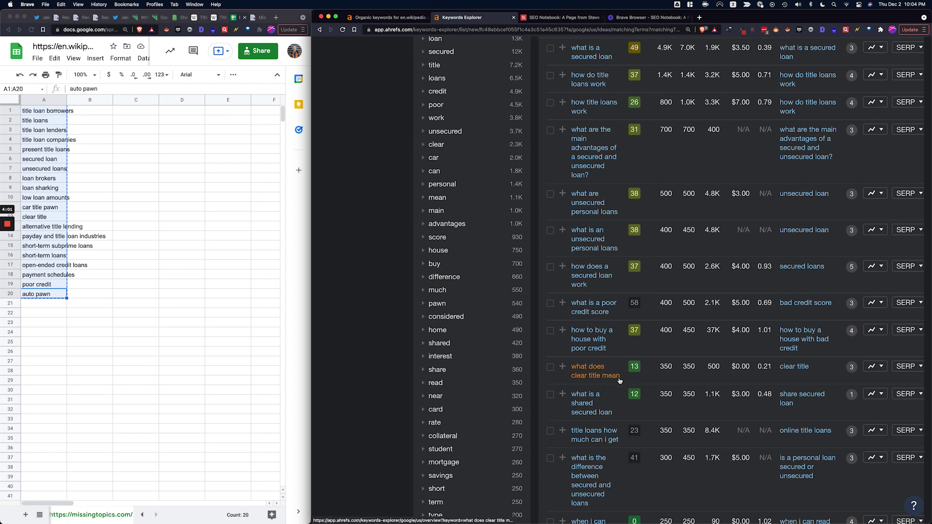
scroll(602, 466, down, 1)
scroll(612, 480, down, 5)
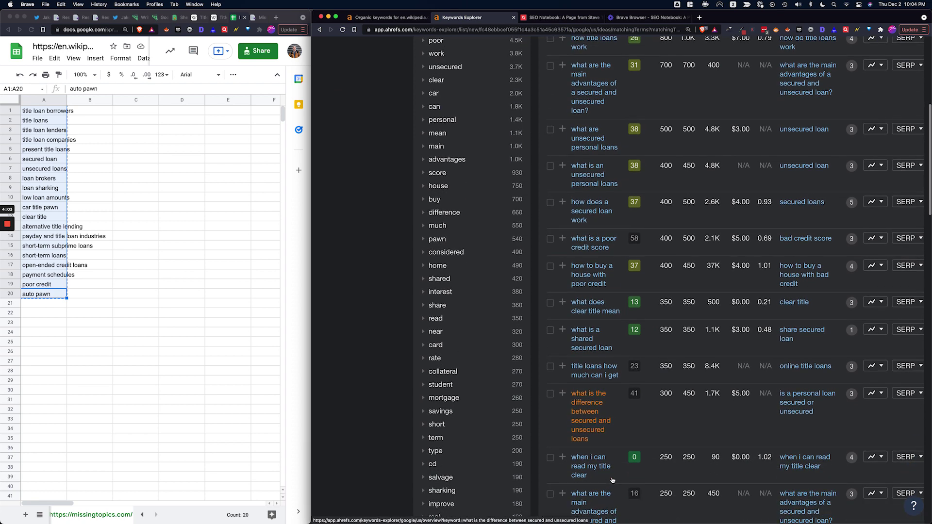
scroll(612, 480, down, 2)
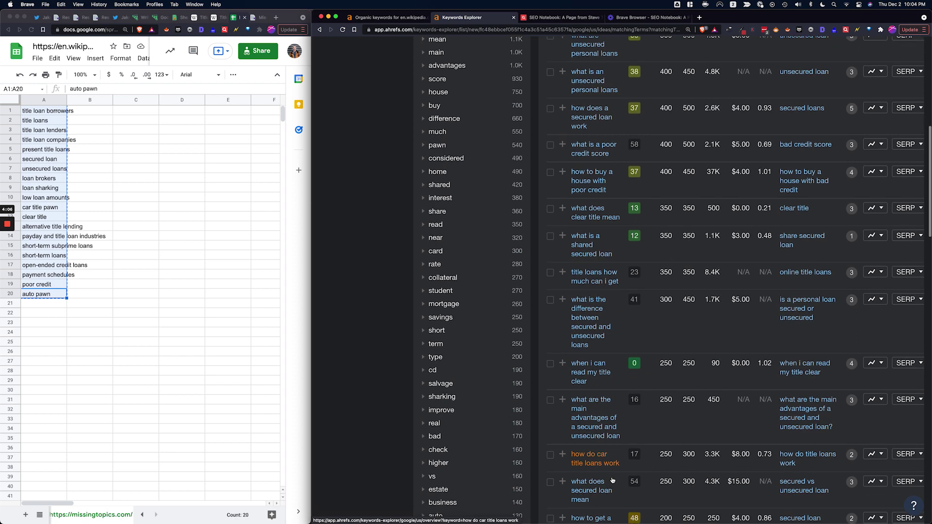
scroll(612, 481, down, 1)
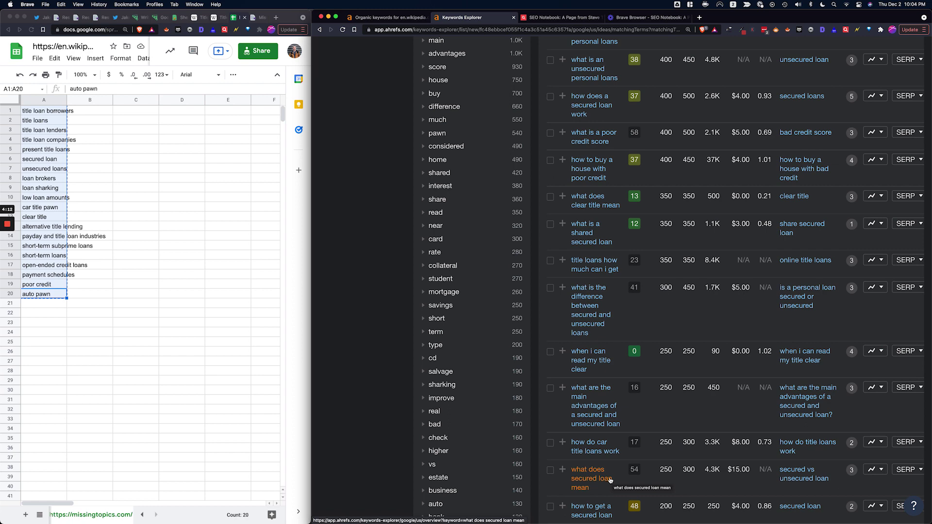
scroll(611, 481, down, 1)
scroll(610, 480, down, 2)
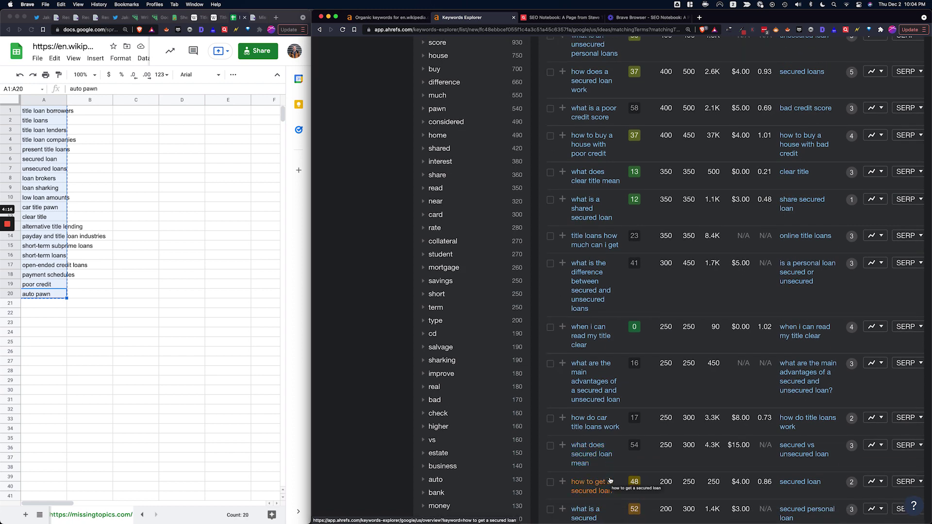
scroll(610, 480, down, 5)
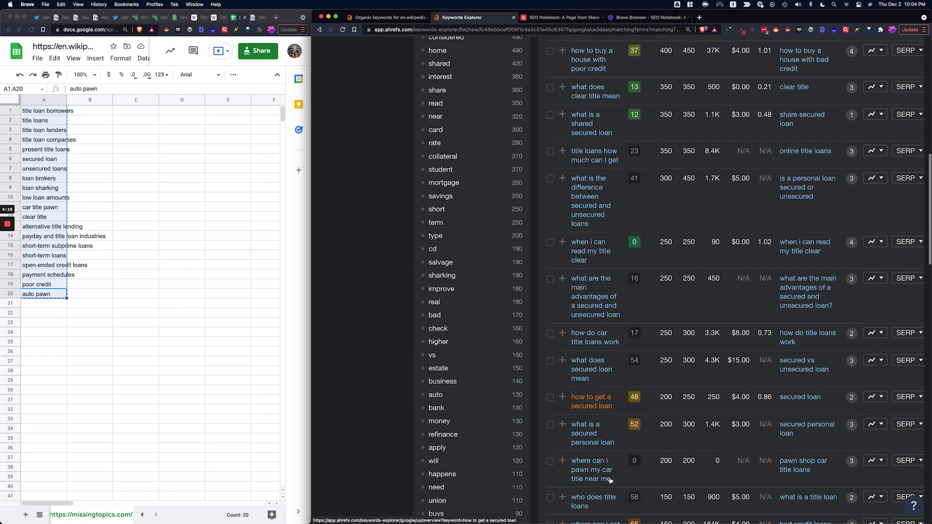
scroll(610, 480, down, 5)
scroll(610, 480, up, 20)
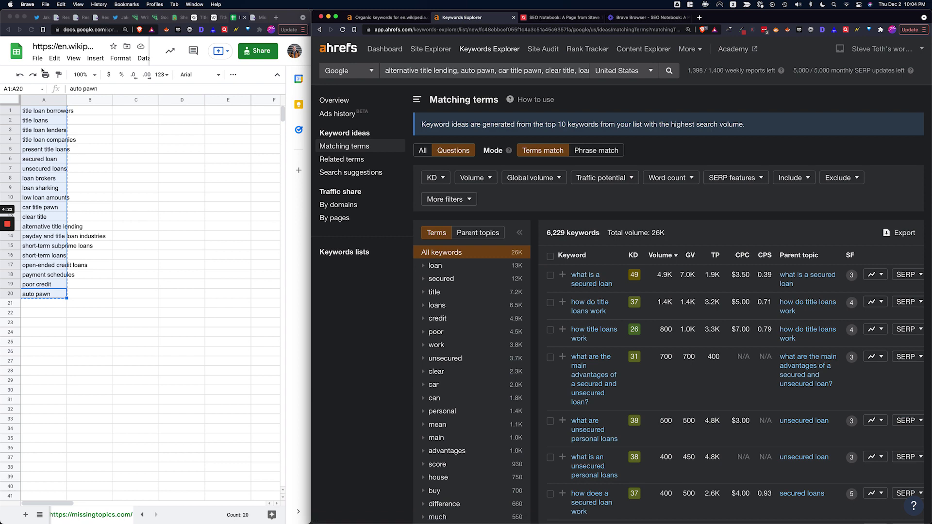
- Show the Wikipedia topic-cluster Twitter thread in the left window and read down through its tweets
click(36, 17)
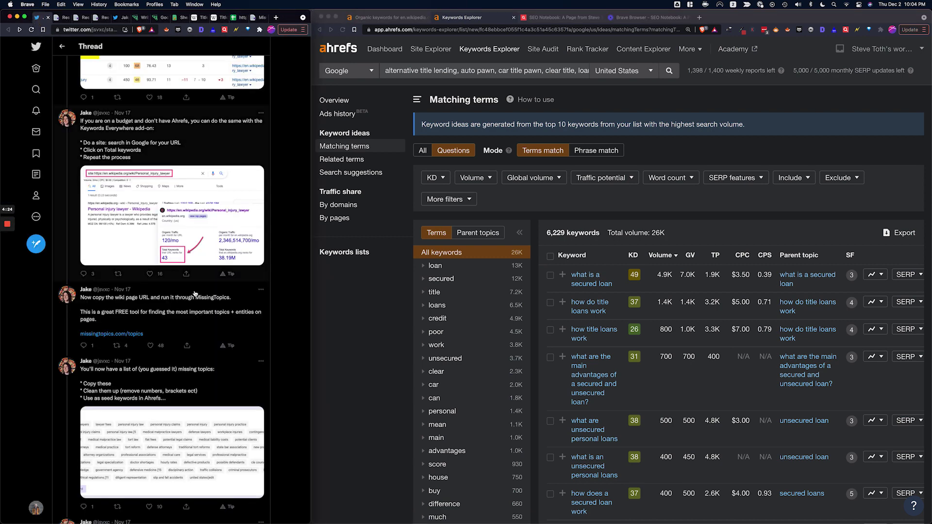
scroll(201, 306, up, 8)
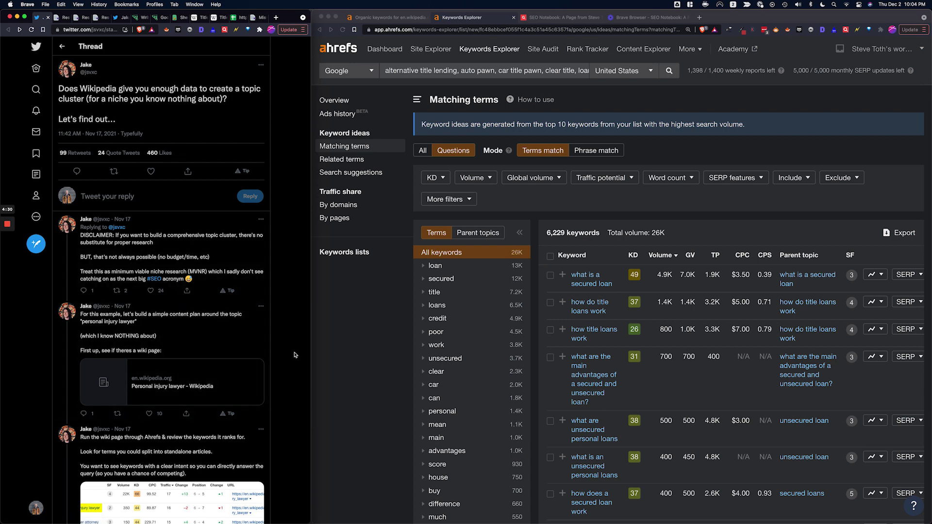
click(368, 346)
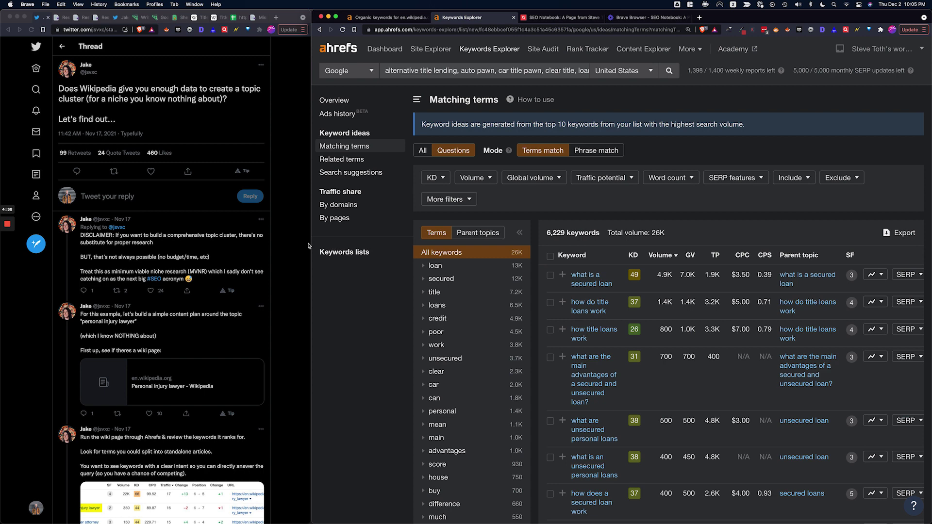
click(284, 192)
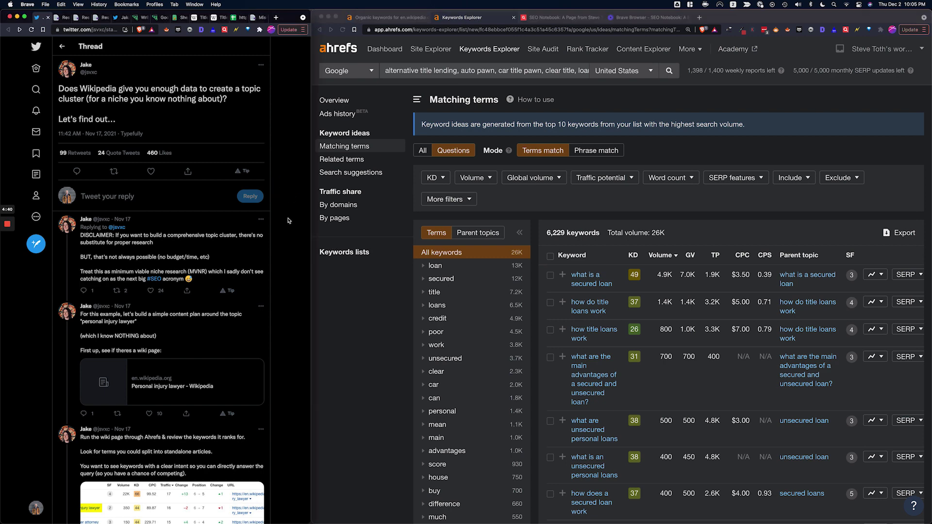
click(355, 305)
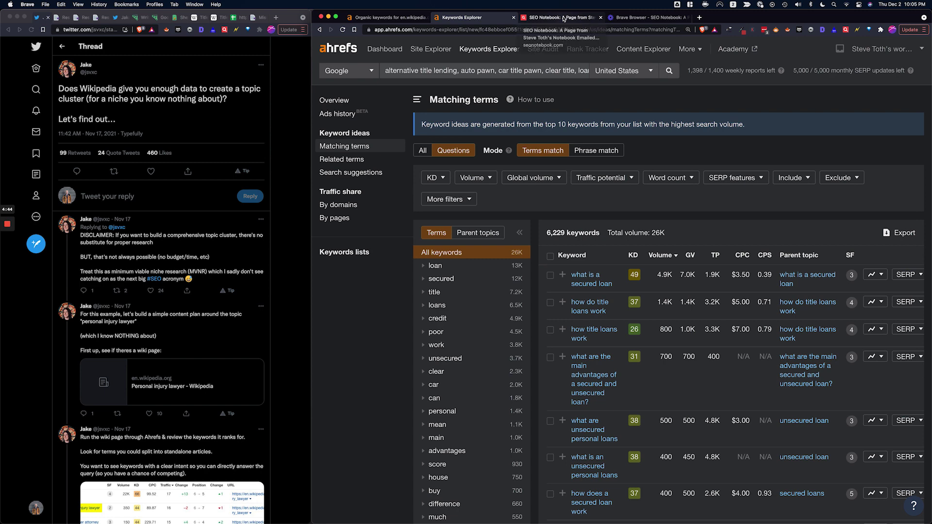
click(178, 343)
scroll(179, 343, down, 5)
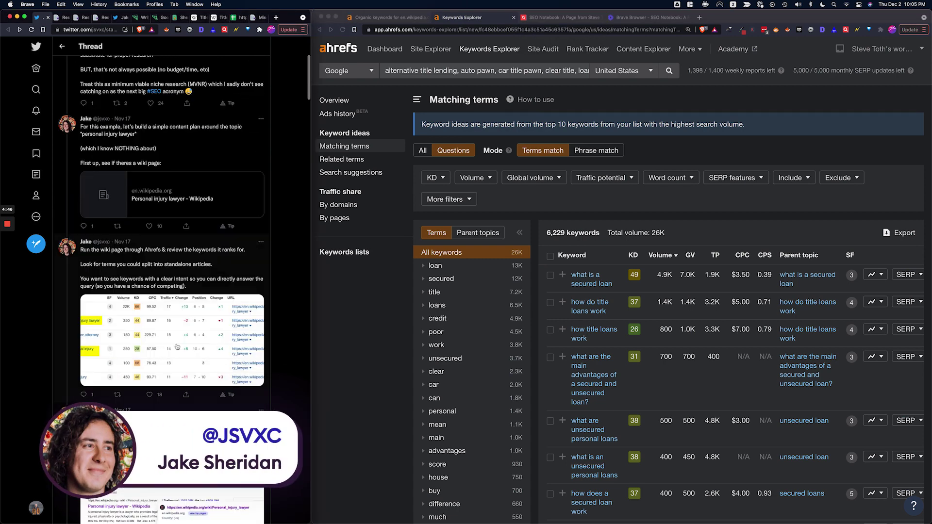
scroll(152, 383, down, 4)
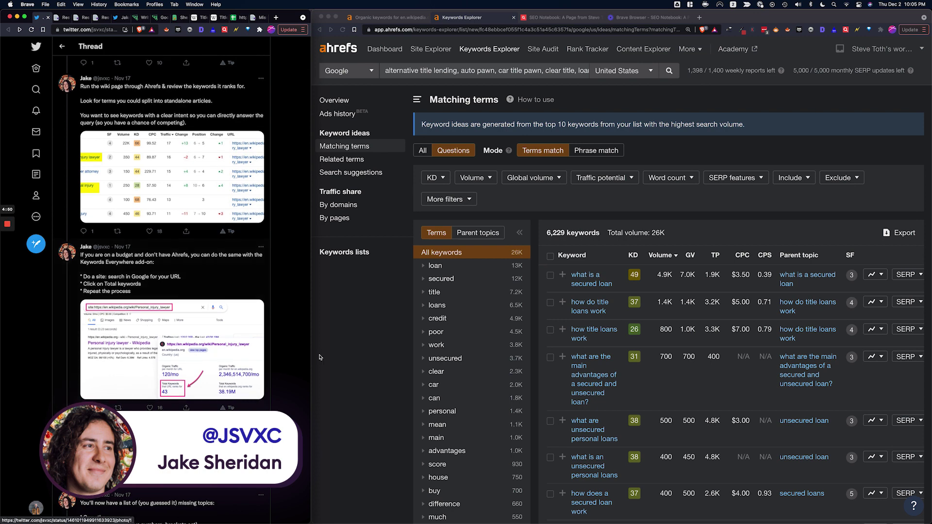
- Scroll the Ahrefs keyword results, then switch the right window to the SEO Notebook homepage
click(359, 350)
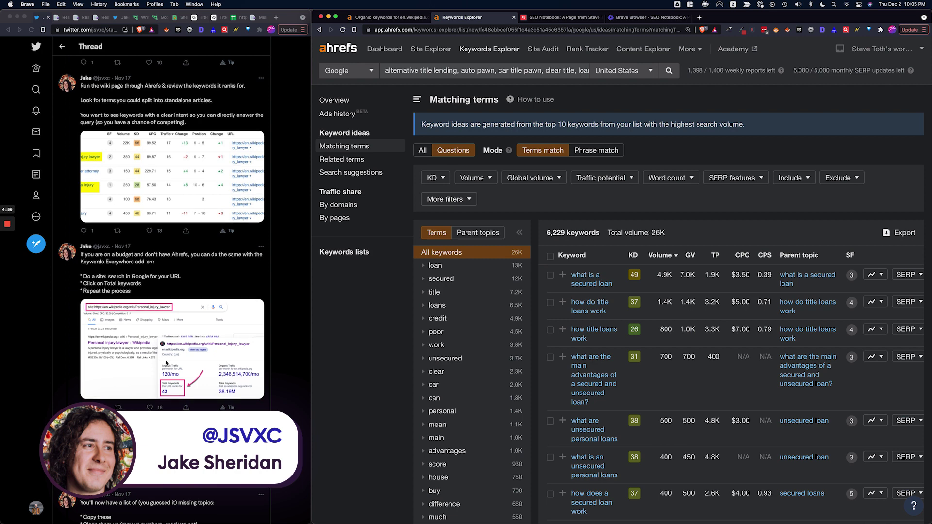
scroll(225, 372, down, 1)
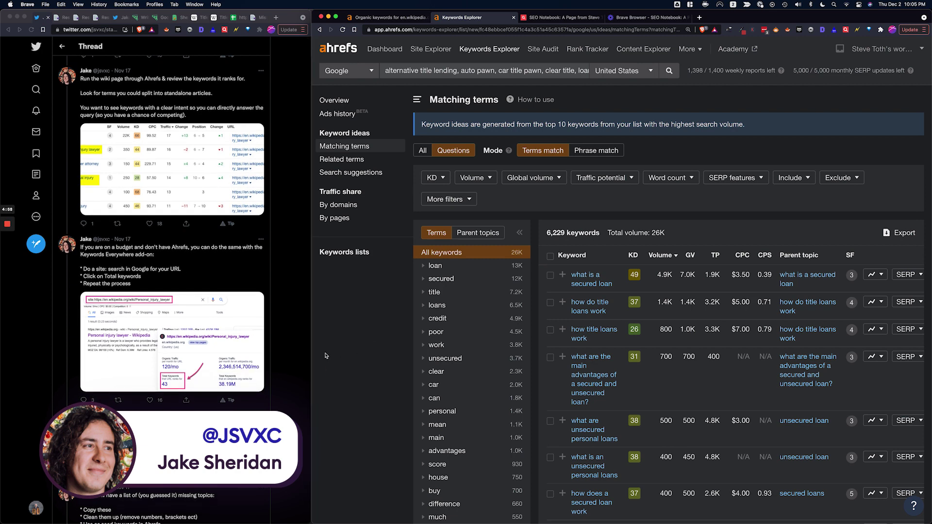
scroll(258, 387, down, 10)
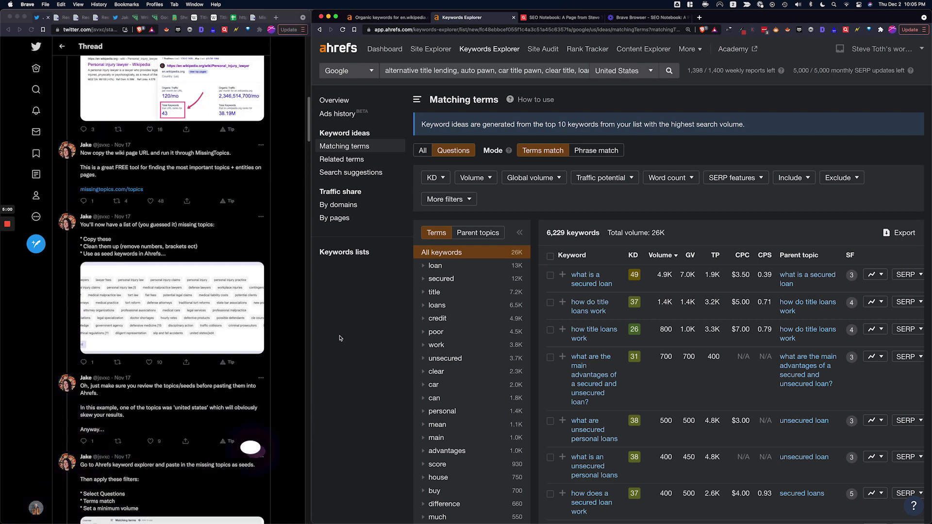
key(ctrl+Tab)
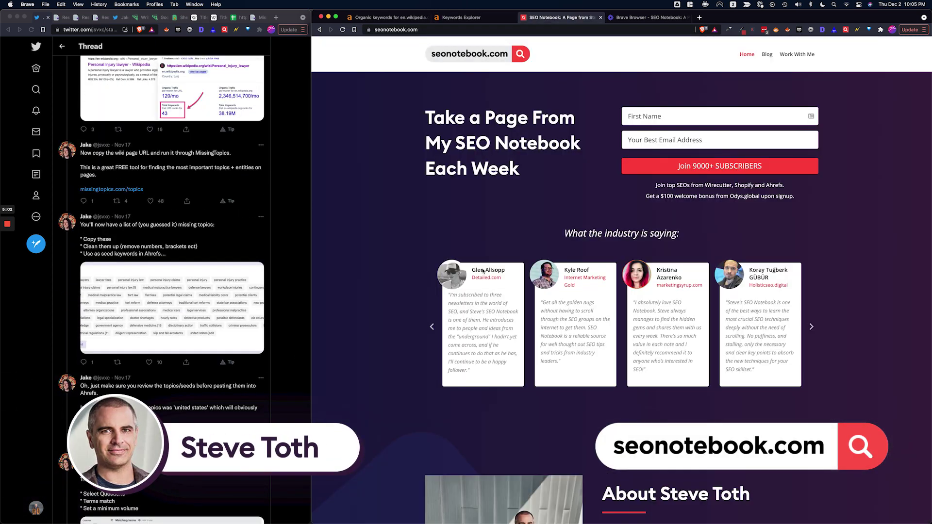